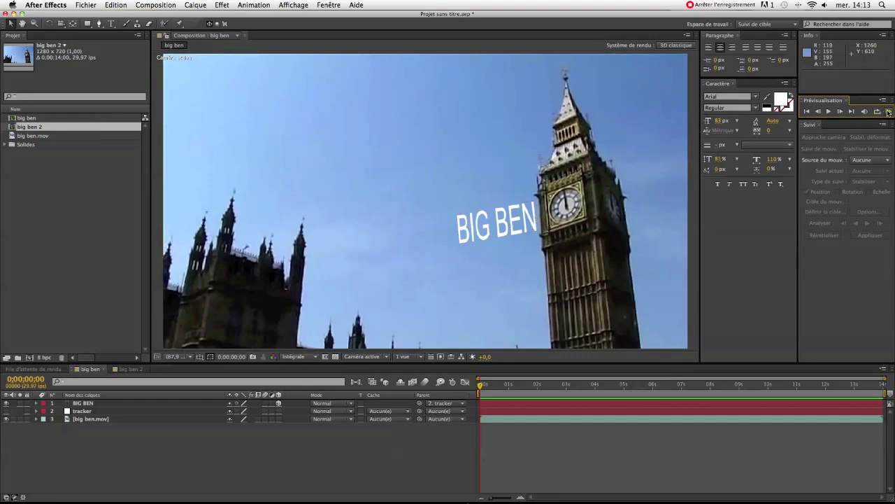
Play a RAM preview of the big ben composition with its tracked BIG BEN title
{"action": "left_click", "coordinate": [889, 112]}
Create a null object in the big ben 2 composition
{"action": "left_click", "coordinate": [125, 373]}
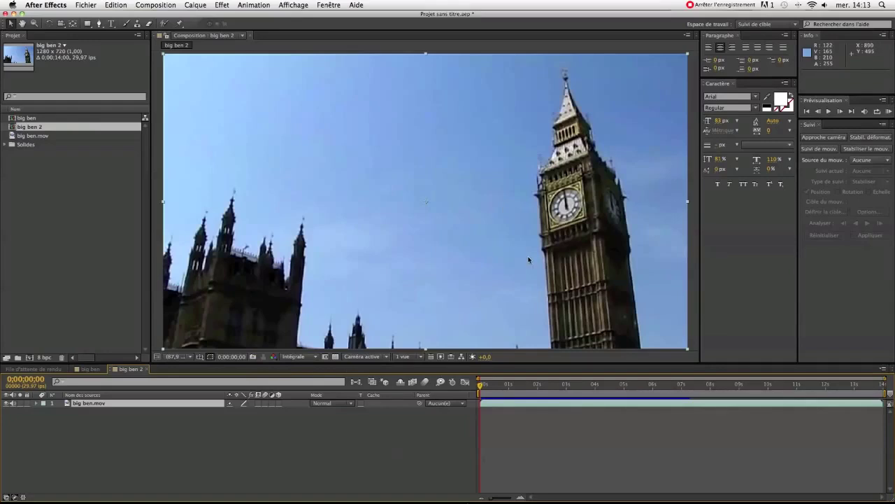
{"action": "right_click", "coordinate": [235, 435]}
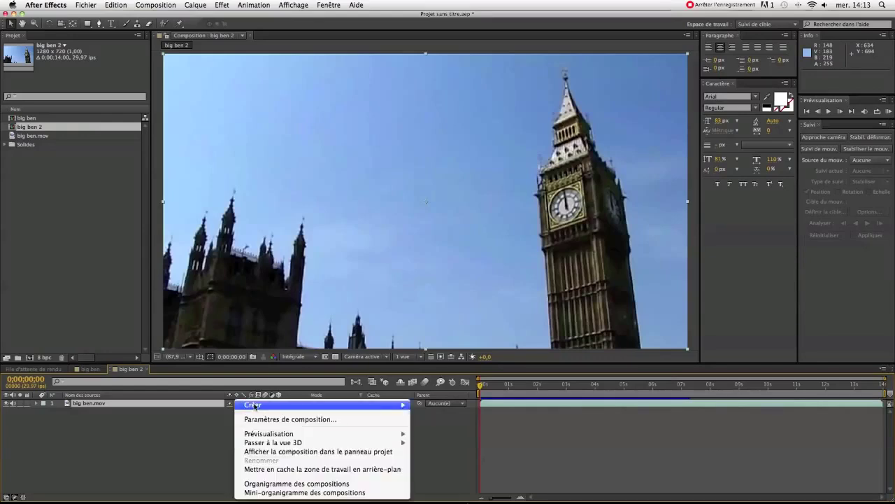
{"action": "mouse_move", "coordinate": [336, 404]}
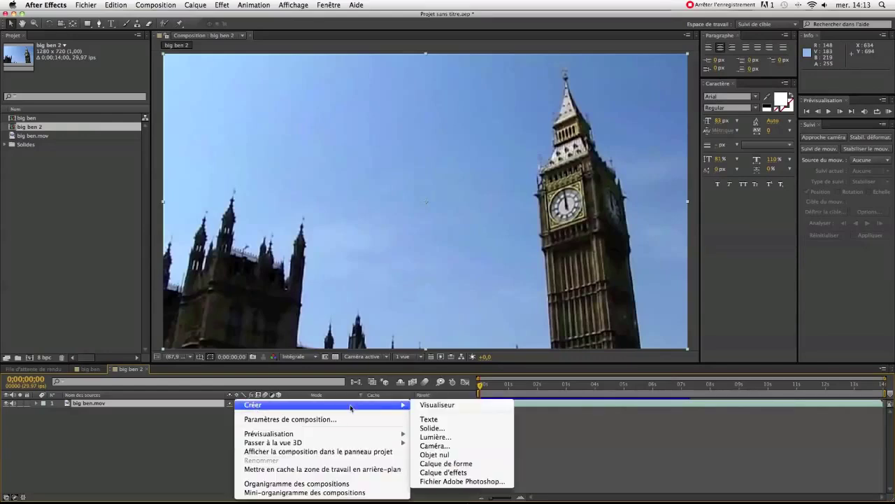
{"action": "left_click", "coordinate": [435, 454]}
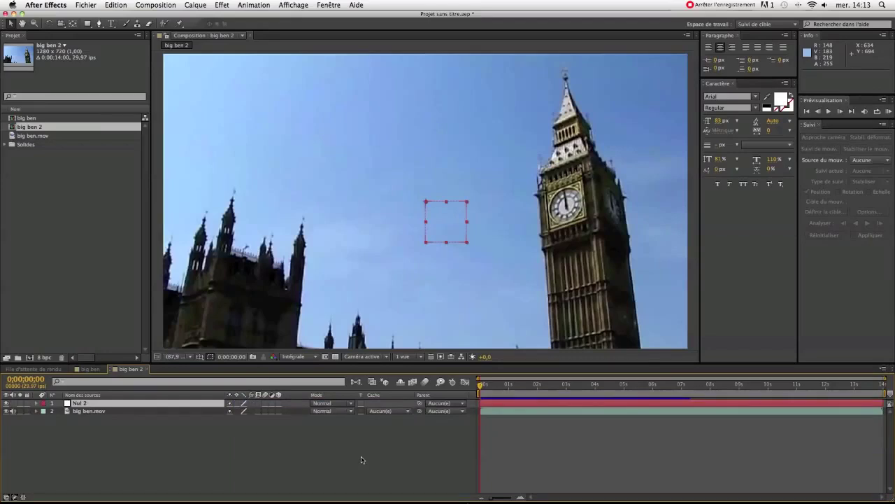
Rename the new null layer as tracker
{"action": "right_click", "coordinate": [141, 404]}
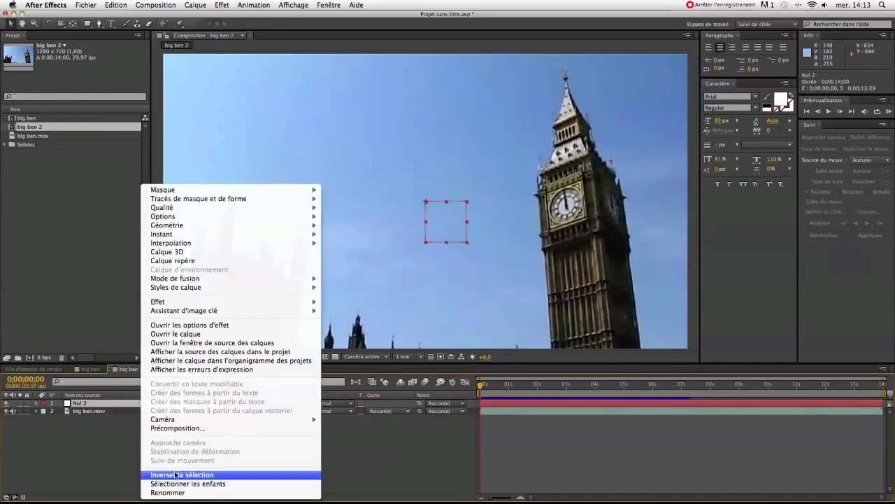
{"action": "left_click", "coordinate": [168, 492]}
{"action": "type", "text": "track"}
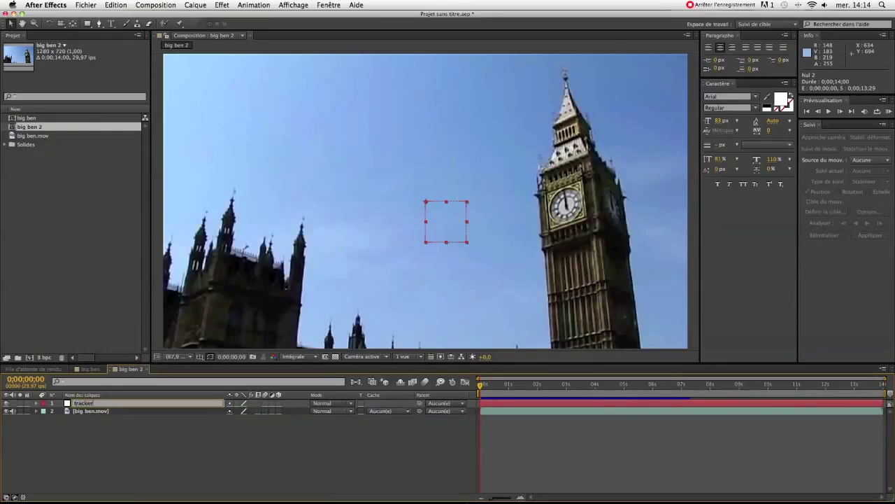
{"action": "type", "text": "er"}
{"action": "left_click", "coordinate": [200, 444]}
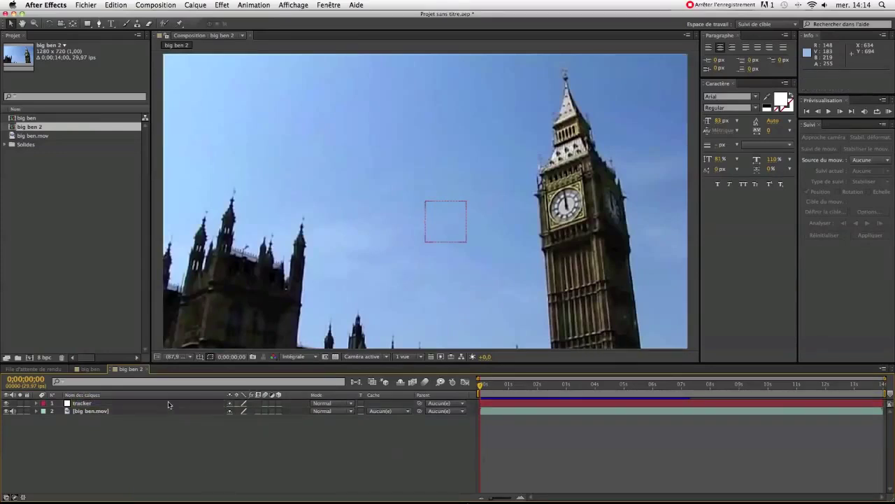
Send the big ben.mov layer to mocha AE, postponing registration, and create the big ben project over the existing project file
{"action": "left_click", "coordinate": [495, 411]}
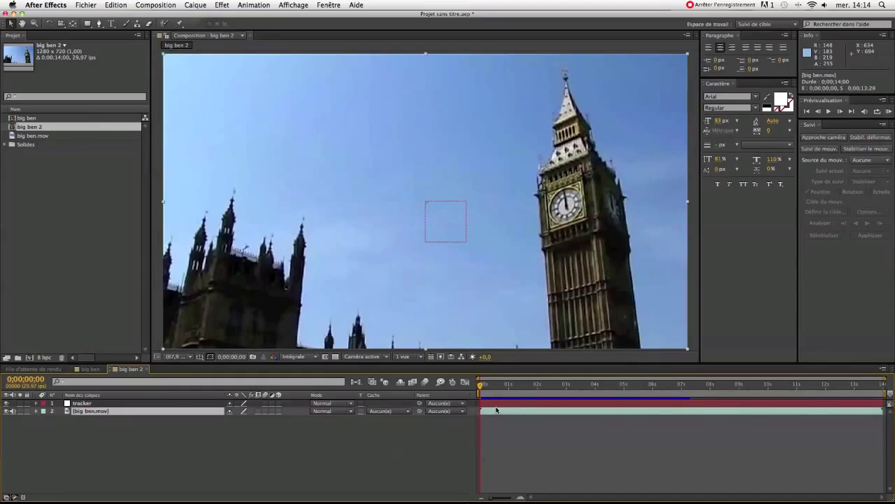
{"action": "left_click", "coordinate": [252, 5]}
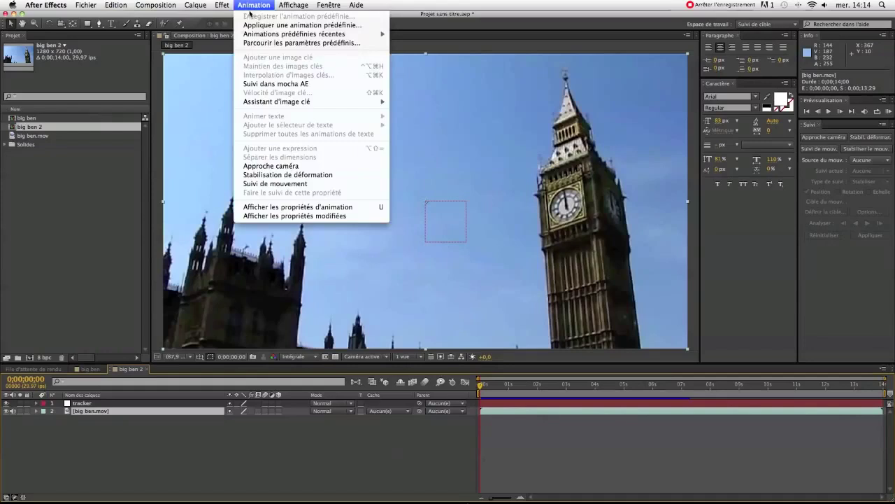
{"action": "left_click", "coordinate": [273, 84]}
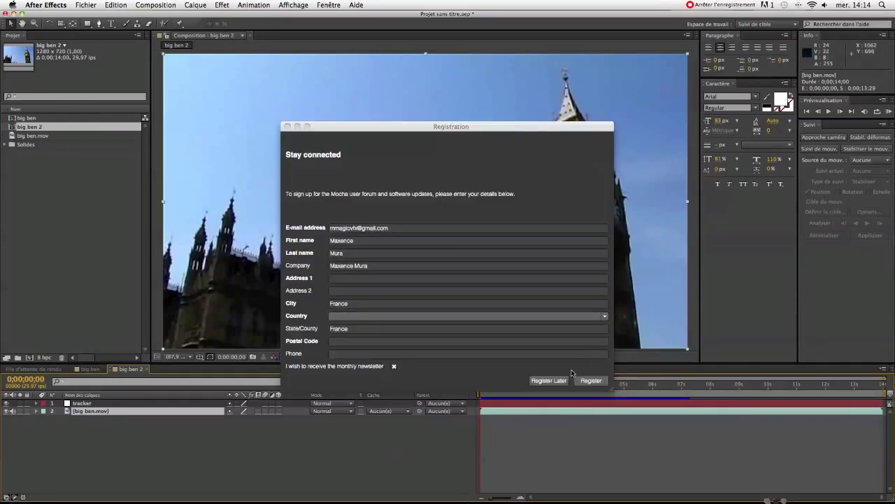
{"action": "left_click", "coordinate": [549, 380]}
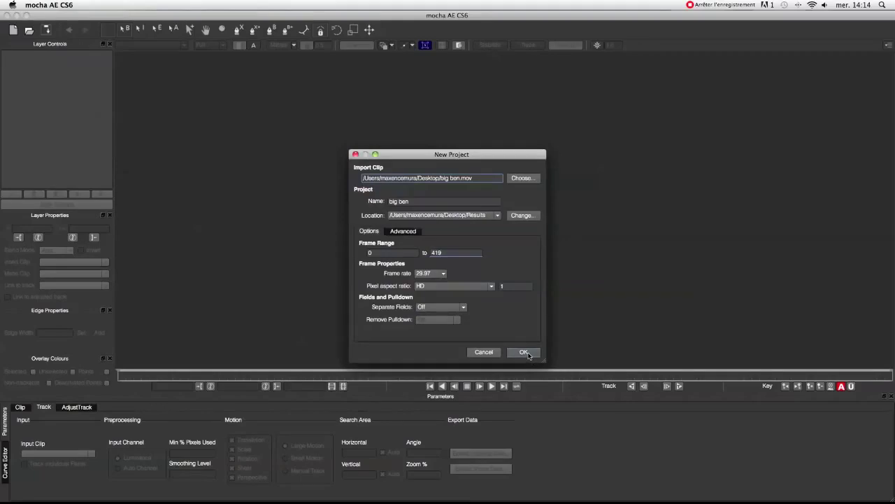
{"action": "left_click", "coordinate": [526, 352]}
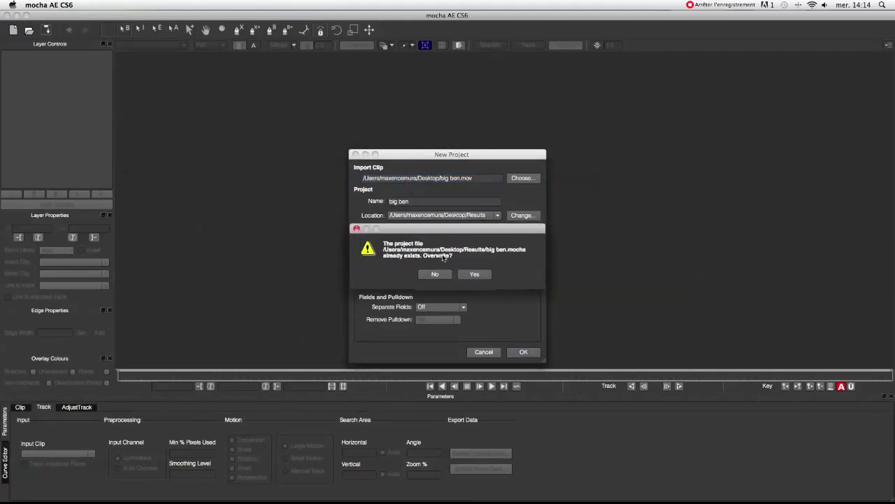
{"action": "left_click", "coordinate": [474, 274]}
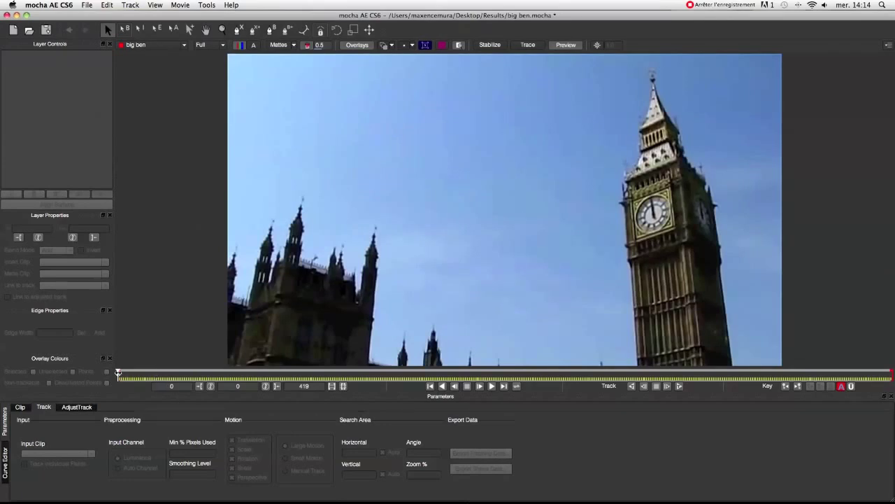
Draw a closed four-point X-Spline around the tower's front clock face at frame 0
{"action": "left_click_drag", "start_coordinate": [117, 371], "coordinate": [494, 373]}
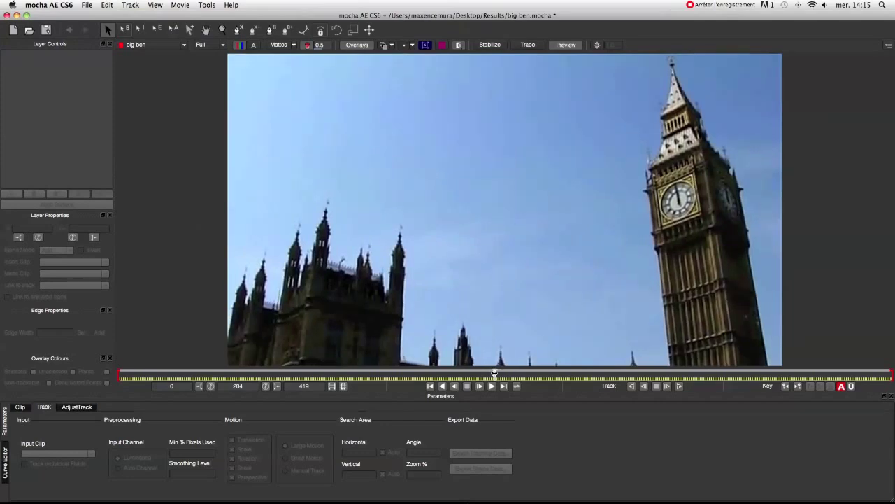
{"action": "left_click_drag", "start_coordinate": [494, 373], "coordinate": [118, 375]}
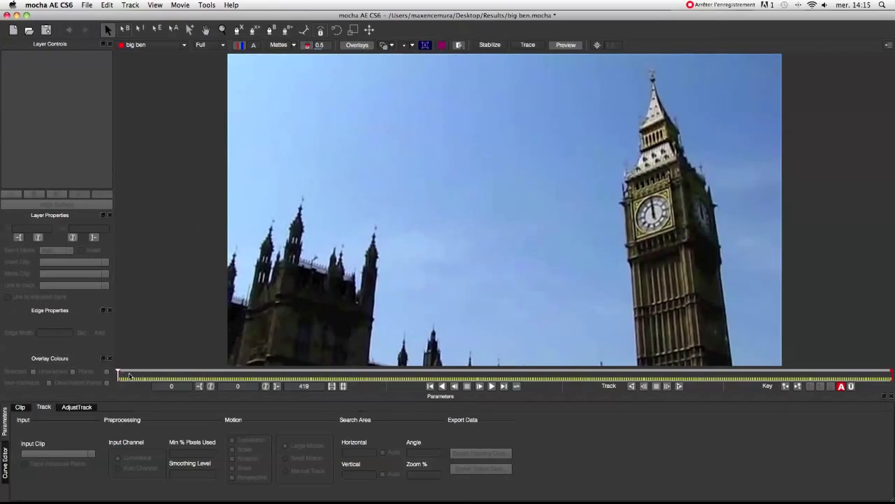
{"action": "left_click", "coordinate": [237, 30]}
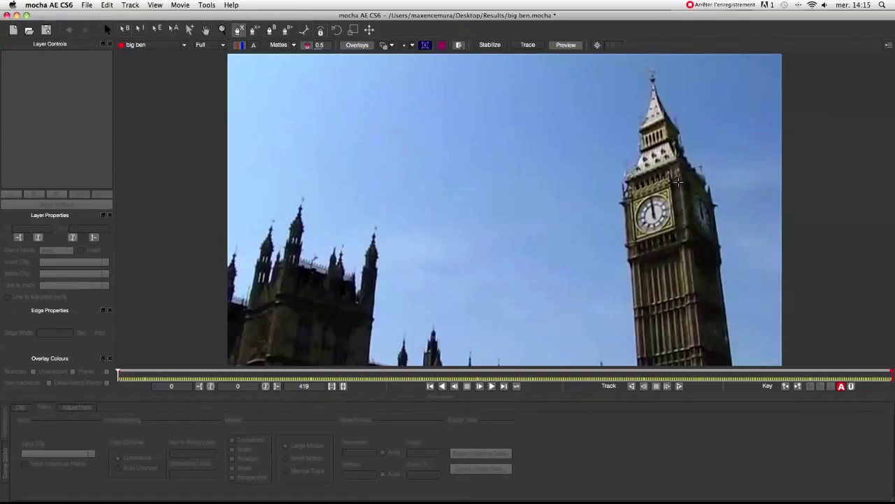
{"action": "left_click", "coordinate": [674, 177]}
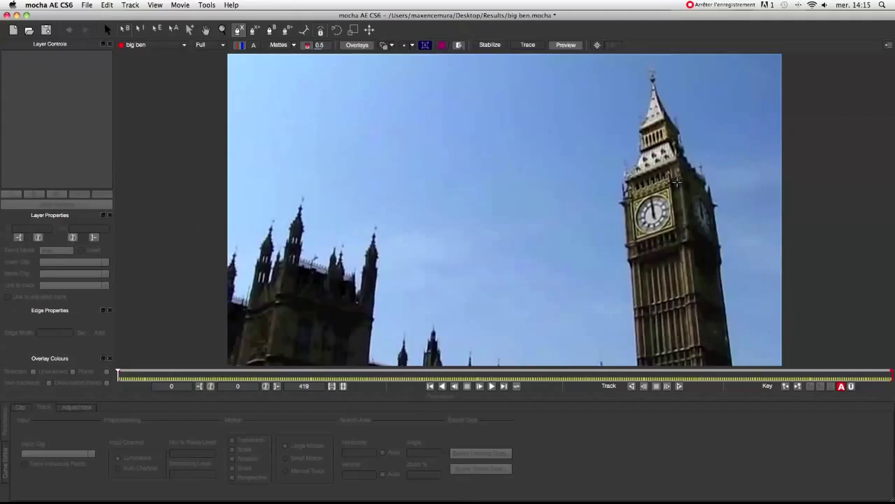
{"action": "left_click", "coordinate": [684, 235]}
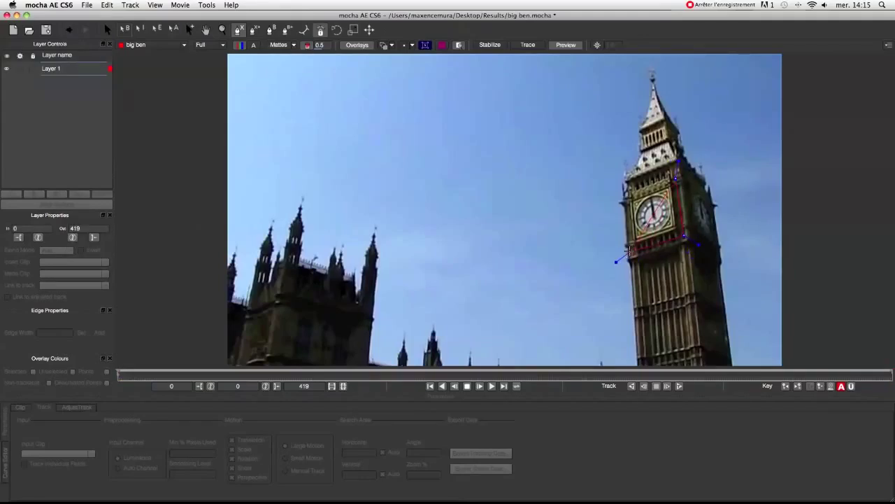
{"action": "left_click", "coordinate": [623, 189]}
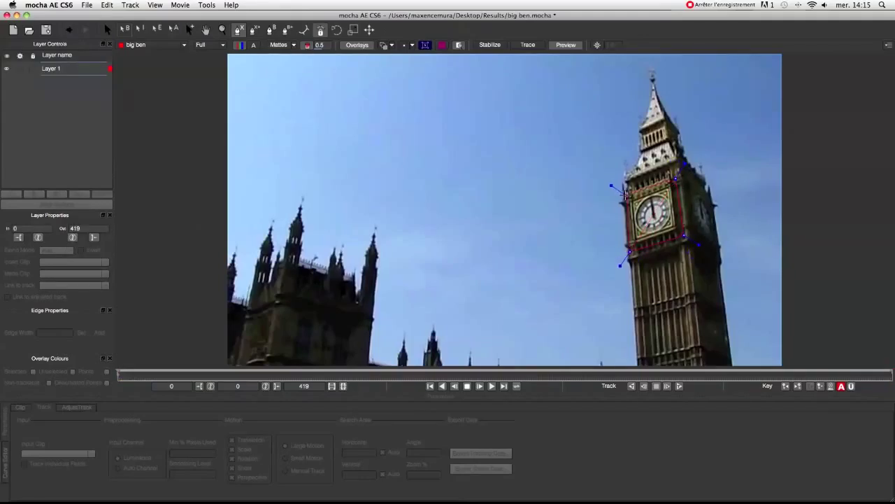
{"action": "left_click", "coordinate": [625, 192]}
{"action": "right_click", "coordinate": [641, 121]}
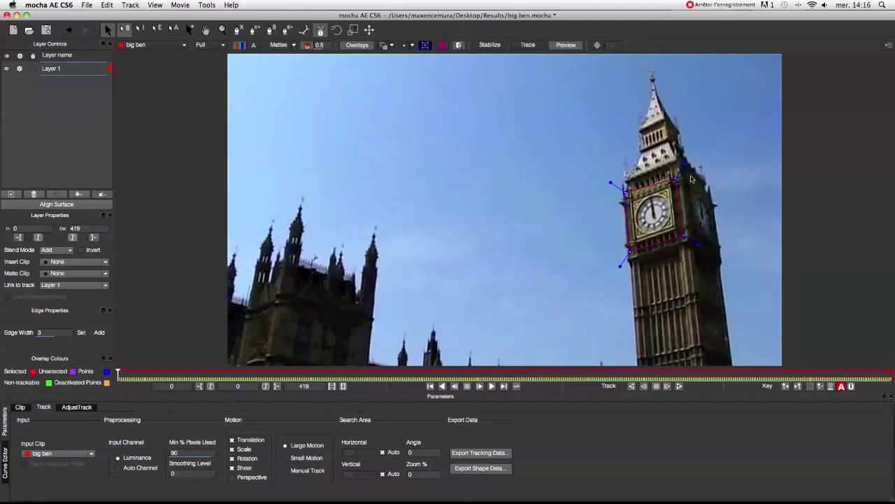
Move the spline's four points onto the corners of the square frame surrounding the clock face
{"action": "left_click_drag", "start_coordinate": [678, 176], "coordinate": [668, 190]}
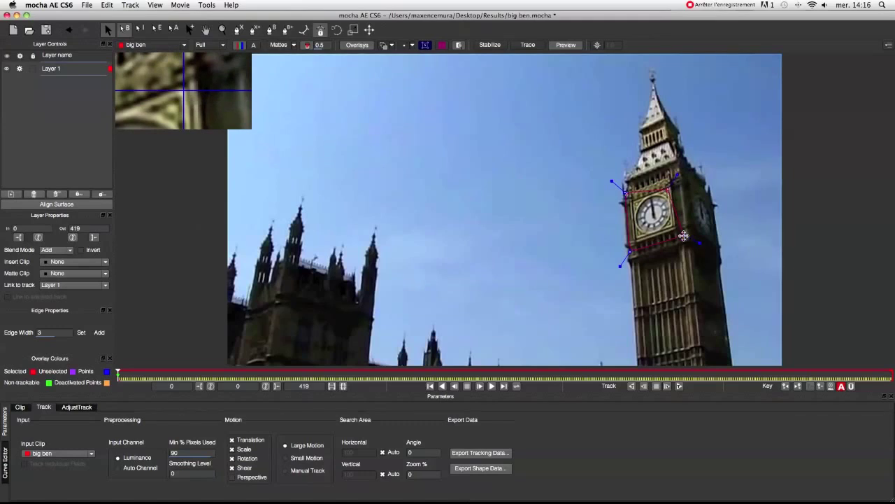
{"action": "left_click_drag", "start_coordinate": [683, 236], "coordinate": [672, 227]}
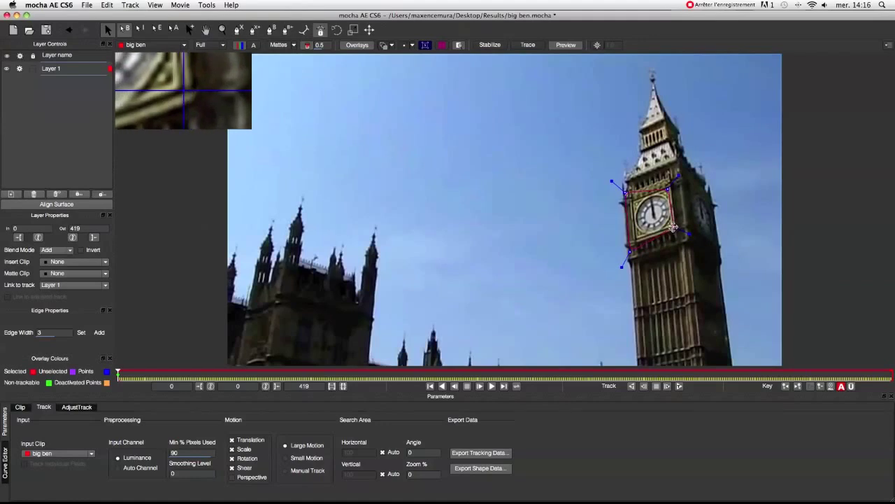
{"action": "left_click_drag", "start_coordinate": [630, 251], "coordinate": [634, 240]}
{"action": "left_click_drag", "start_coordinate": [613, 182], "coordinate": [632, 203]}
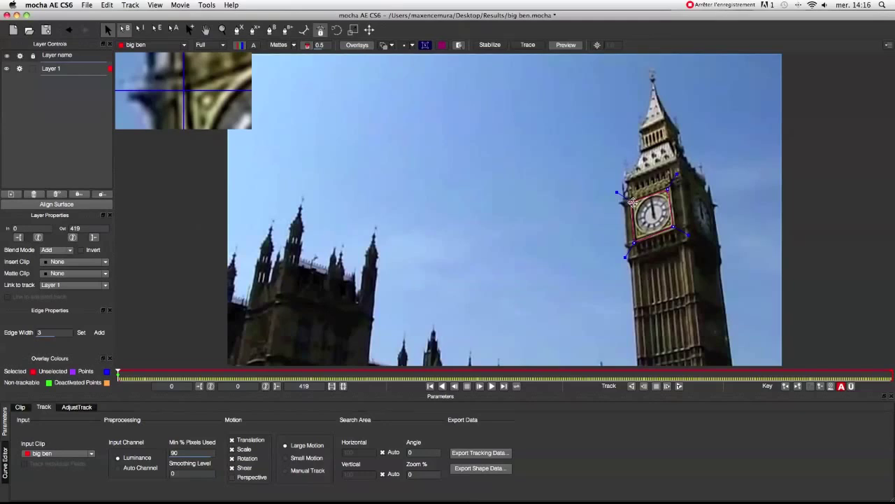
Track Layer 1 forward through the whole clip and review the track back to frame 0
{"action": "left_click", "coordinate": [679, 387]}
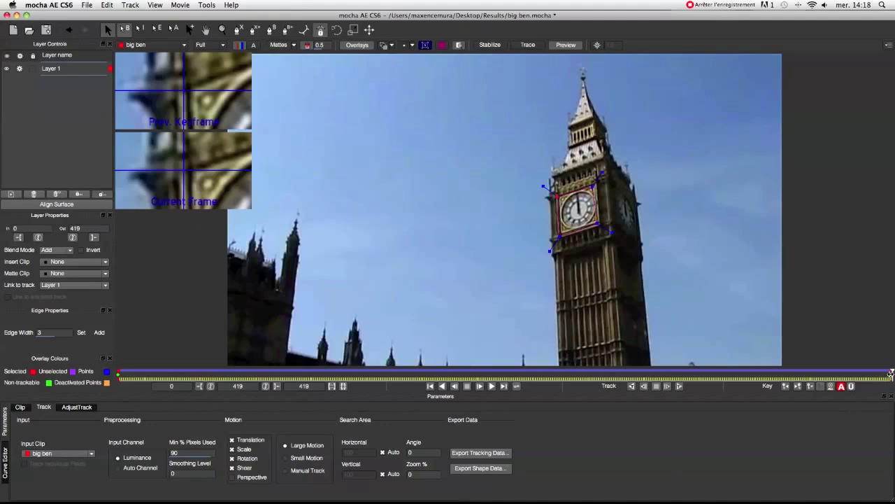
{"action": "left_click_drag", "start_coordinate": [892, 374], "coordinate": [596, 375]}
{"action": "left_click_drag", "start_coordinate": [688, 376], "coordinate": [107, 364]}
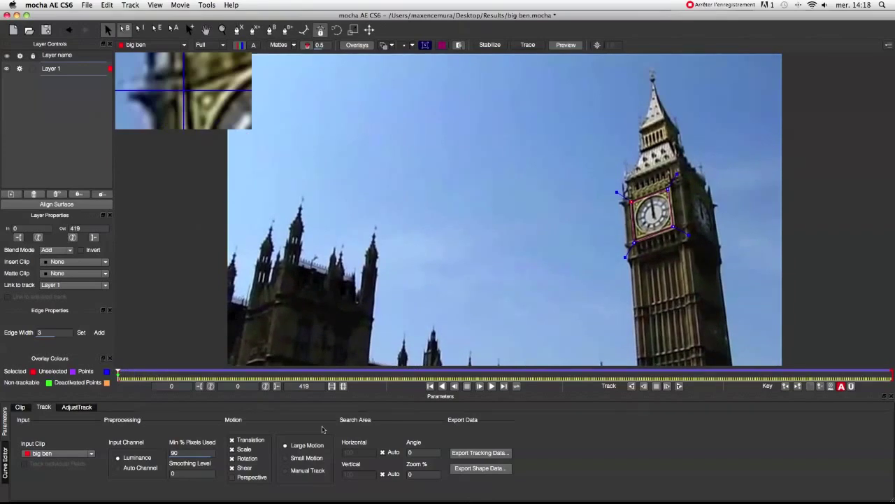
Export the tracking data to the clipboard as After Effects Transform Data (anchor point, position, scale and rotation)
{"action": "left_click", "coordinate": [475, 453]}
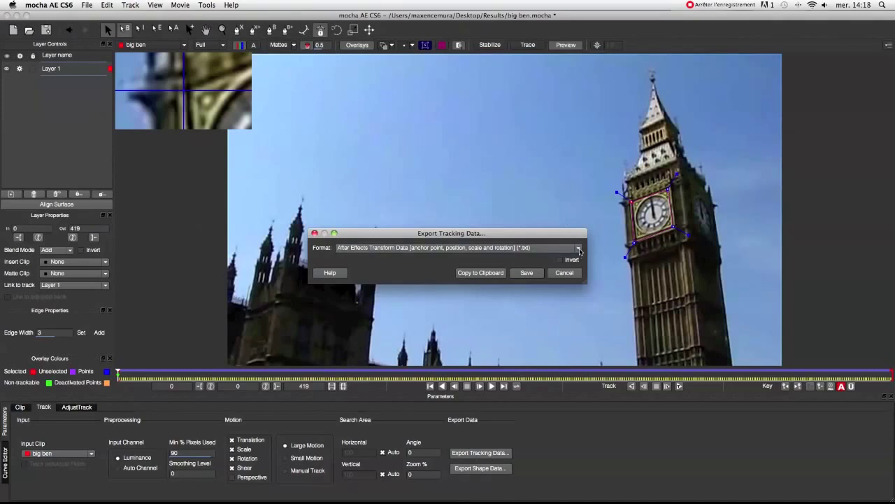
{"action": "left_click", "coordinate": [579, 249]}
{"action": "left_click", "coordinate": [475, 273]}
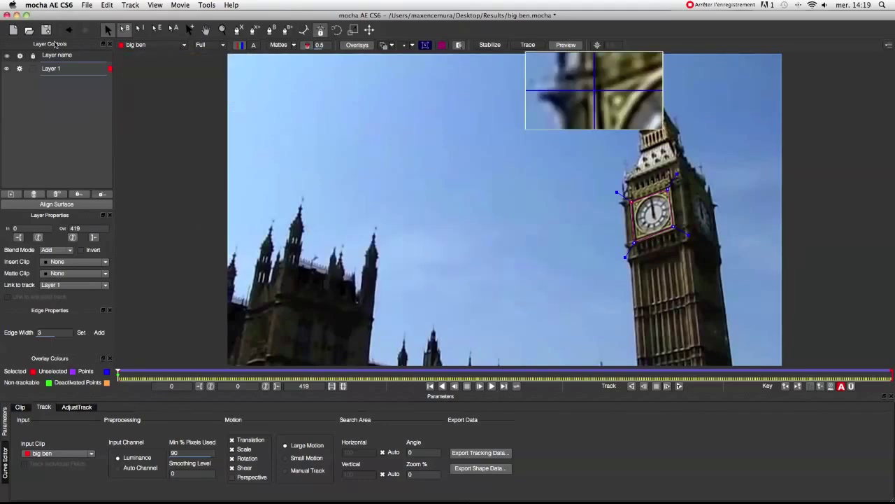
Switch back to After Effects and paste the tracking data onto the tracker layer
{"action": "left_click", "coordinate": [16, 15]}
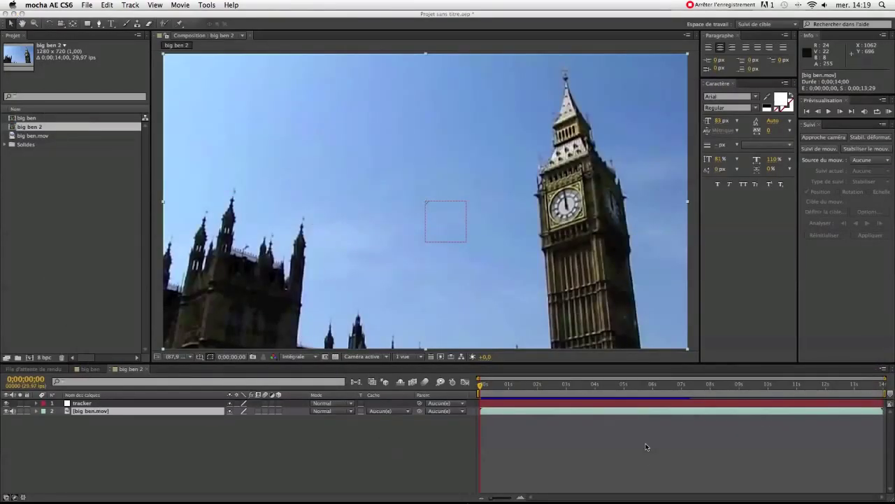
{"action": "left_click", "coordinate": [571, 404]}
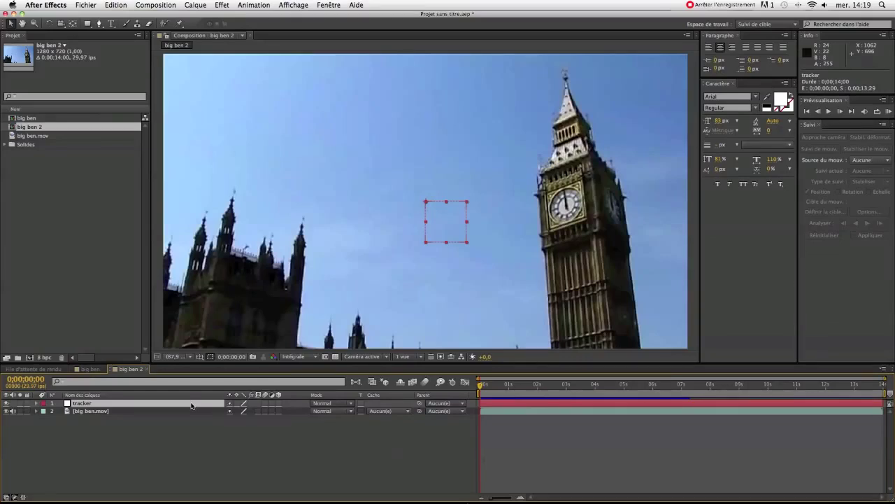
{"action": "key", "text": "super+v"}
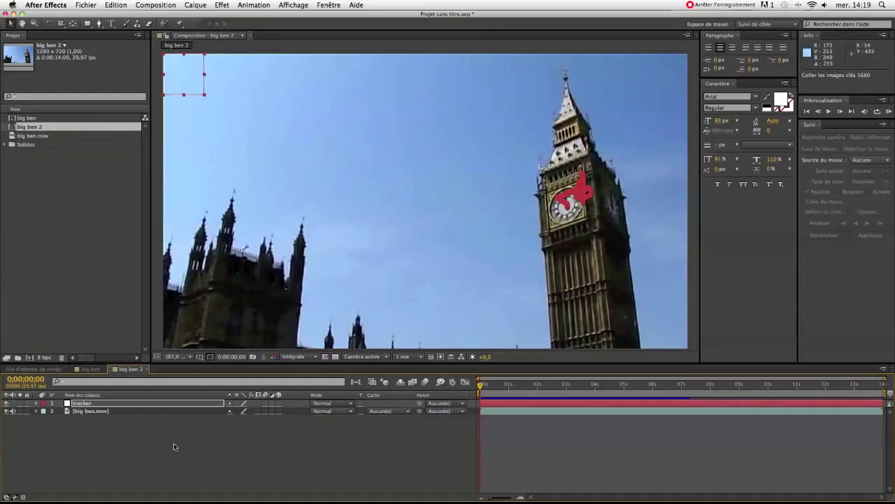
Remove the anchor point keyframes from the tracker layer and set its anchor point to 0, 0
{"action": "left_click", "coordinate": [36, 404]}
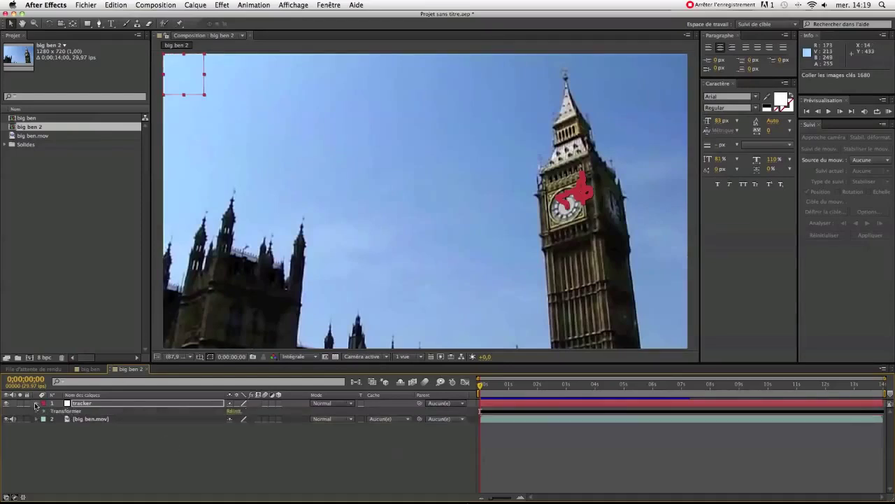
{"action": "left_click", "coordinate": [43, 411]}
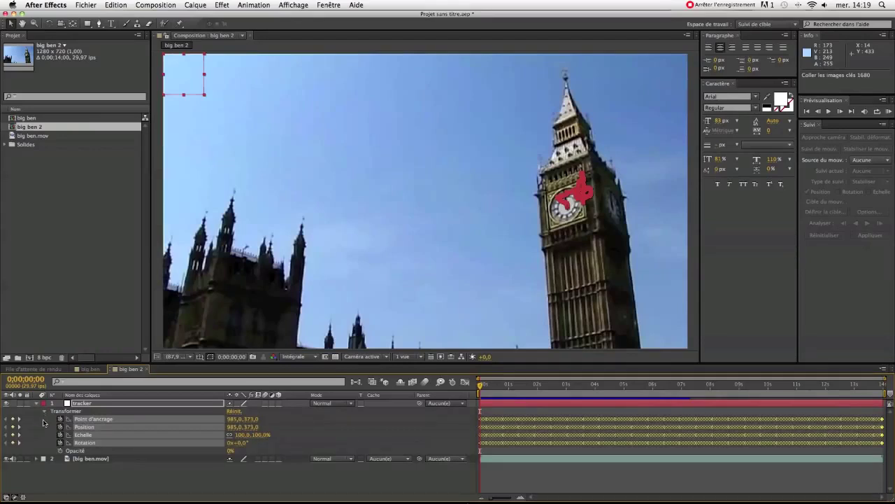
{"action": "left_click", "coordinate": [43, 419]}
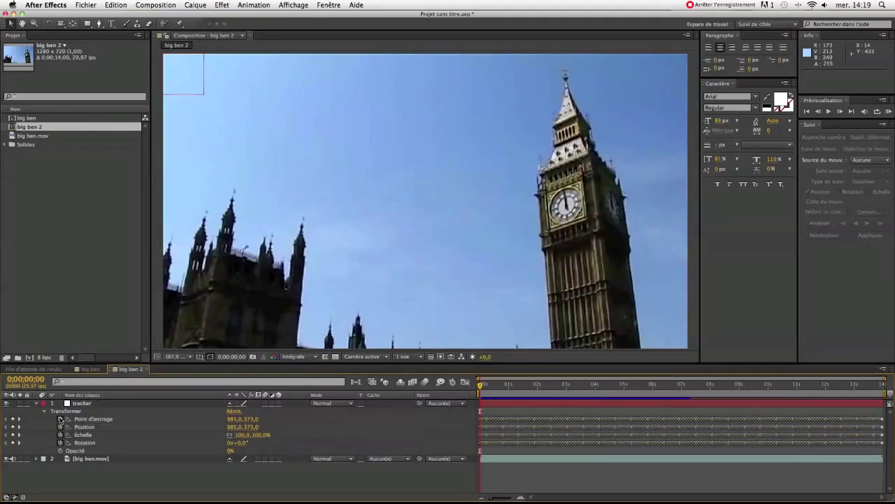
{"action": "left_click", "coordinate": [60, 419]}
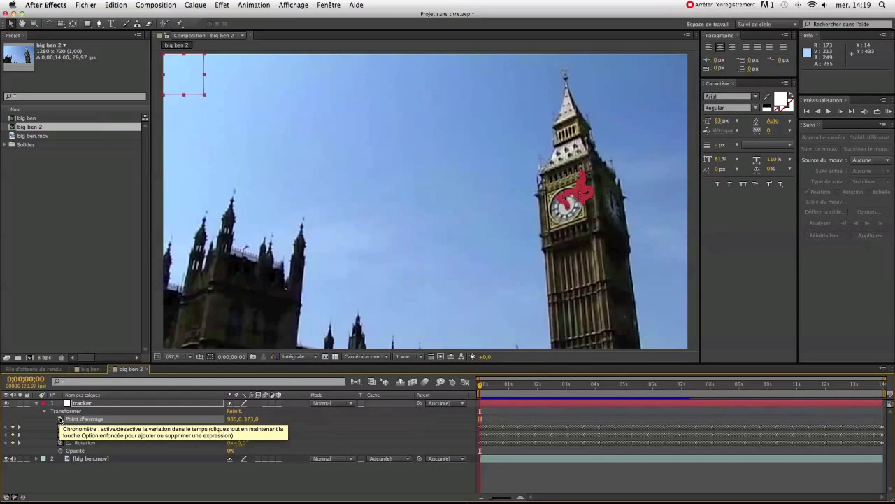
{"action": "left_click", "coordinate": [252, 419]}
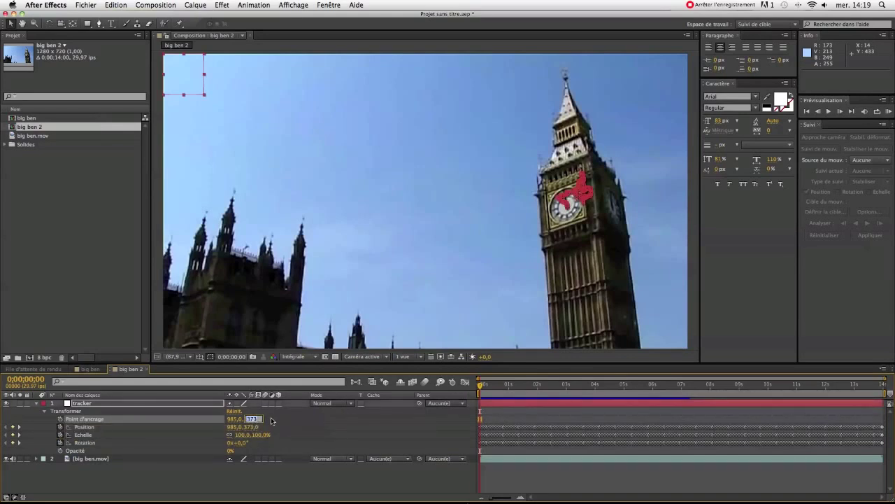
{"action": "key", "text": "BackSpace"}
{"action": "type", "text": "0"}
{"action": "key", "text": "shift+Tab"}
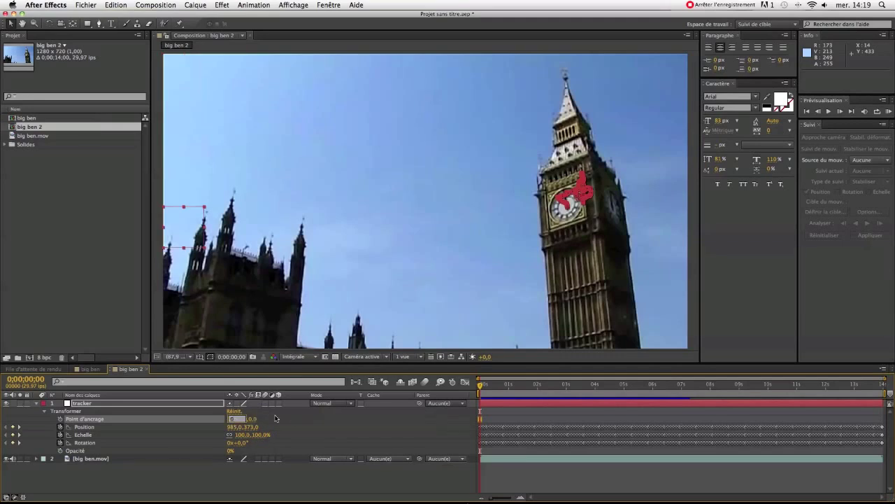
{"action": "left_click", "coordinate": [128, 414]}
{"action": "left_click", "coordinate": [36, 403]}
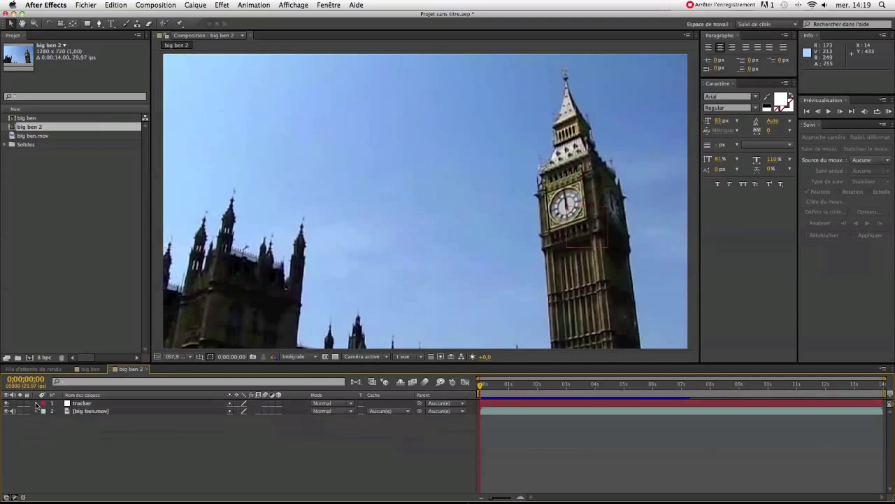
Preview the opening seconds to check how the tracker null follows the tower, and return to the first frame
{"action": "left_click", "coordinate": [888, 112]}
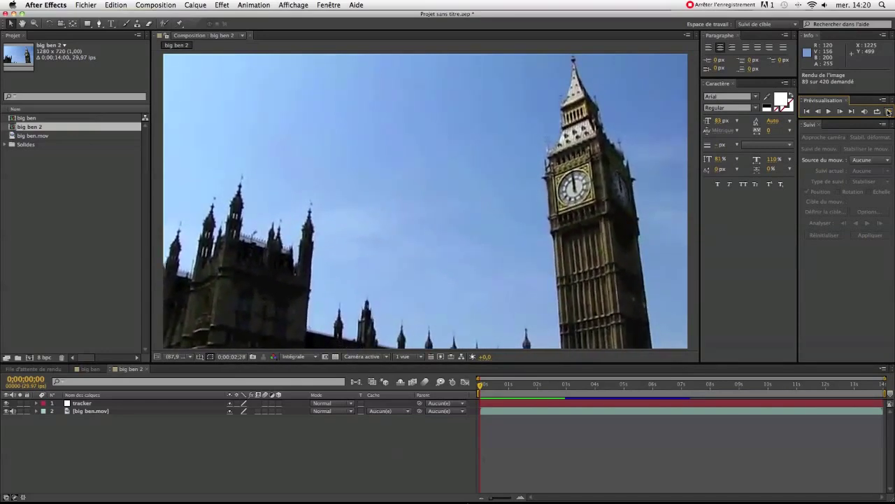
{"action": "left_click", "coordinate": [889, 111]}
{"action": "left_click", "coordinate": [889, 111]}
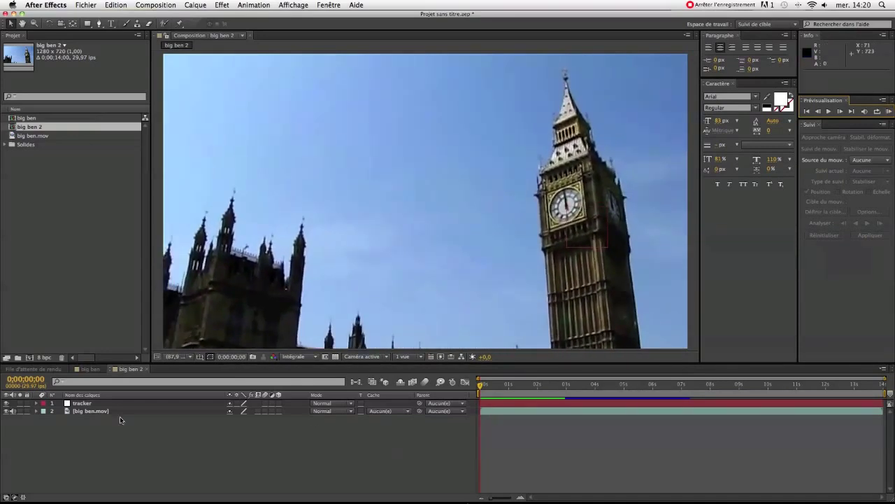
{"action": "left_click", "coordinate": [888, 111]}
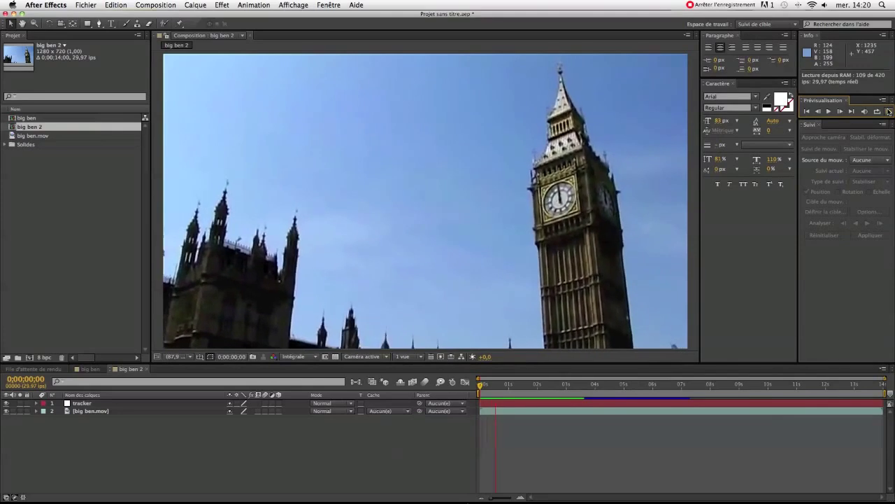
{"action": "left_click", "coordinate": [438, 274]}
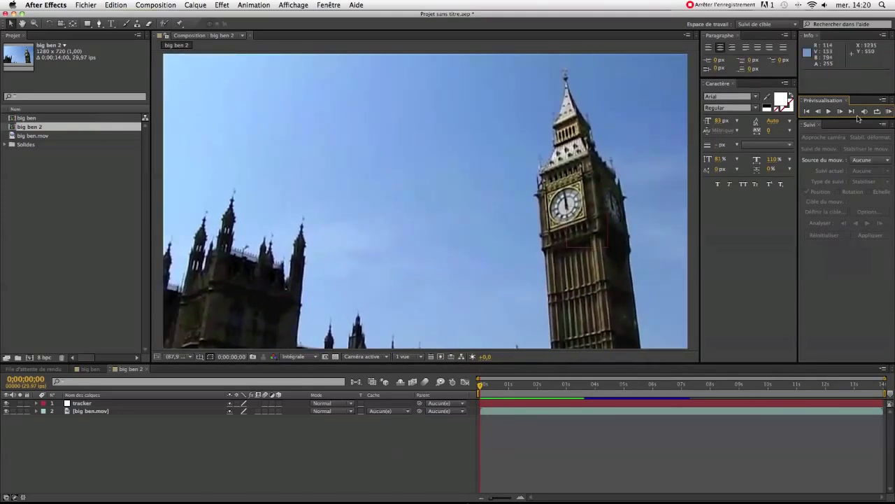
{"action": "left_click", "coordinate": [828, 112]}
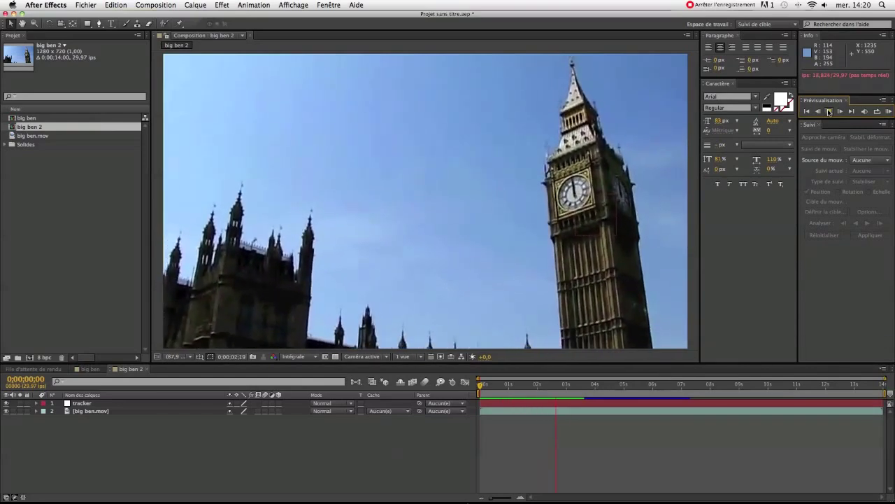
{"action": "left_click", "coordinate": [534, 470]}
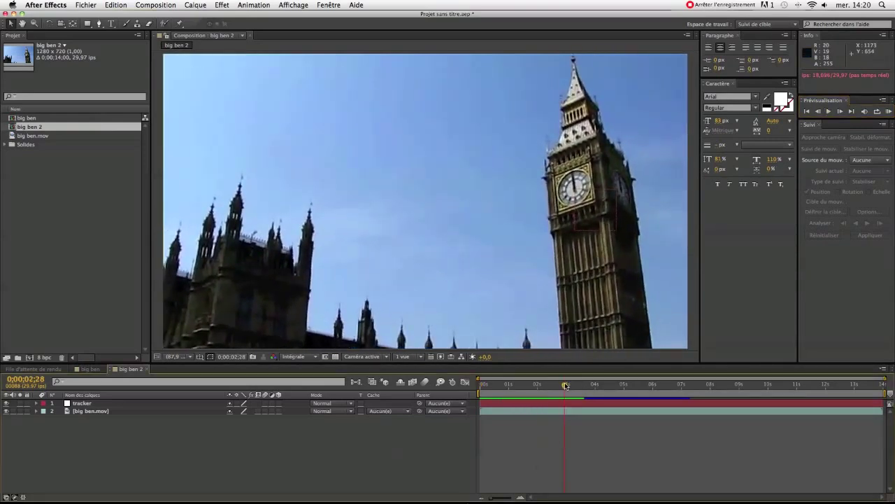
{"action": "key", "text": "Home"}
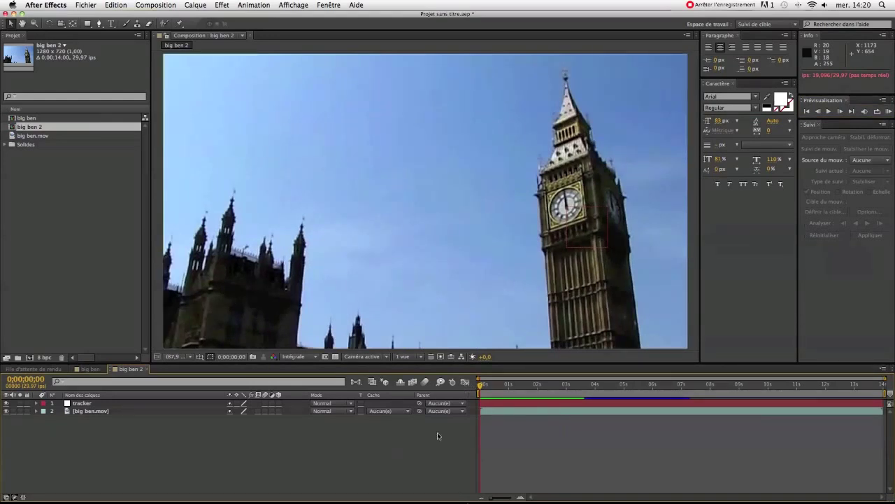
Add the text TUTO and, at 0;00;10;05, enlarge it beside the clock face at about position 538, 480
{"action": "left_click", "coordinate": [111, 23]}
{"action": "left_click", "coordinate": [411, 170]}
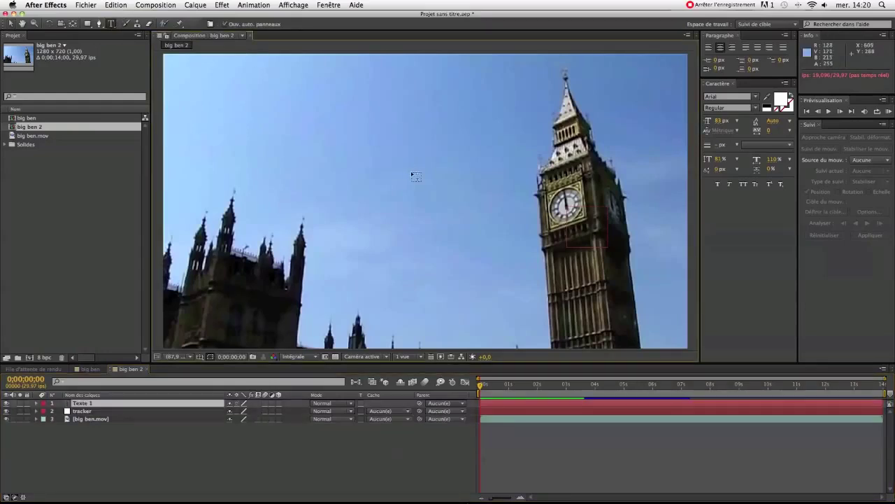
{"action": "type", "text": "TUTO"}
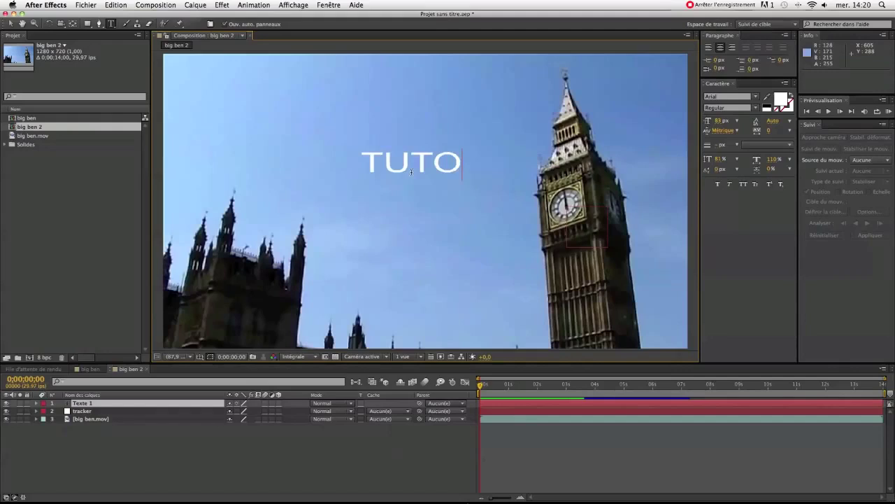
{"action": "left_click", "coordinate": [10, 23]}
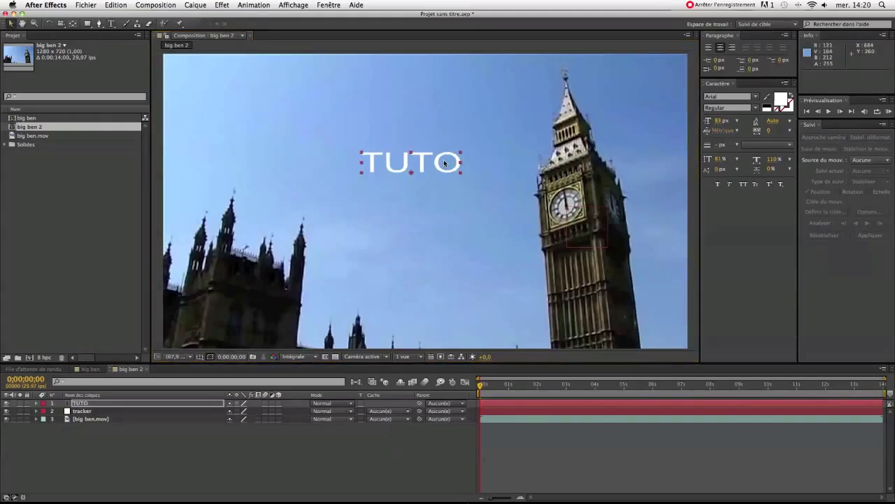
{"action": "left_click_drag", "start_coordinate": [483, 386], "coordinate": [772, 386]}
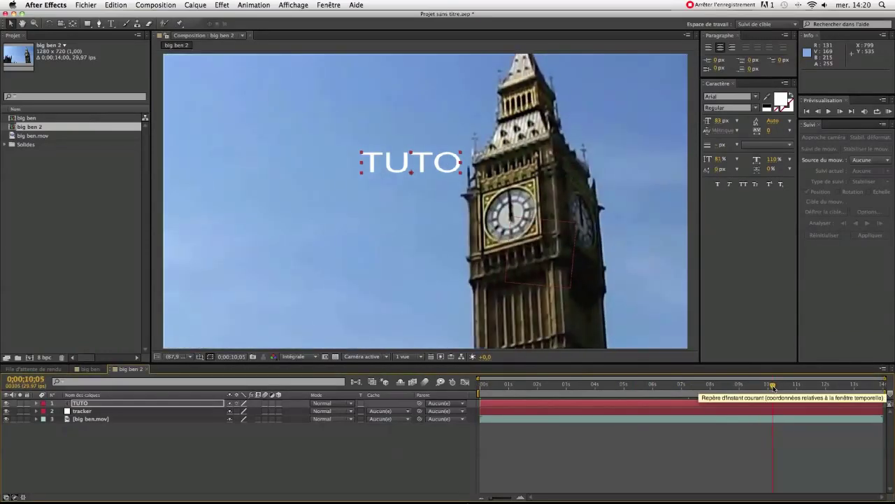
{"action": "left_click_drag", "start_coordinate": [436, 165], "coordinate": [432, 224]}
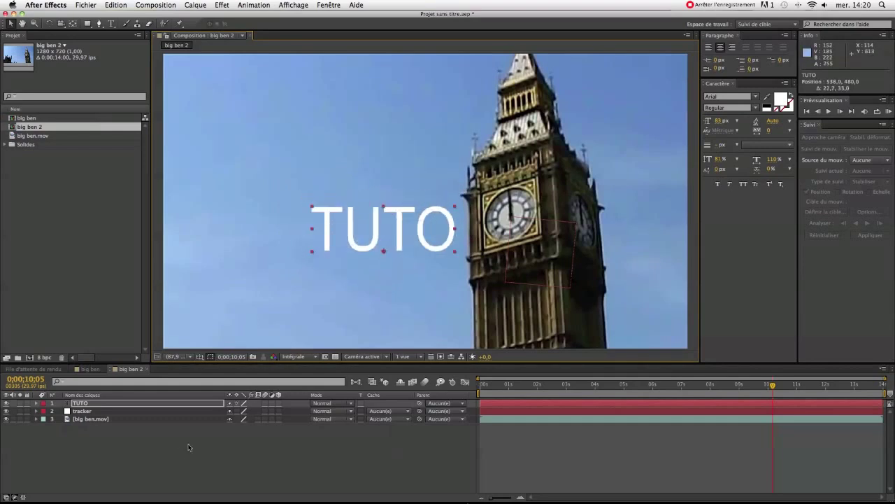
Make the TUTO layer 3D, orient it to about 346.7°, 21.1°, 359.3° and move it against the tower at about 567, 488.9
{"action": "left_click", "coordinate": [279, 403]}
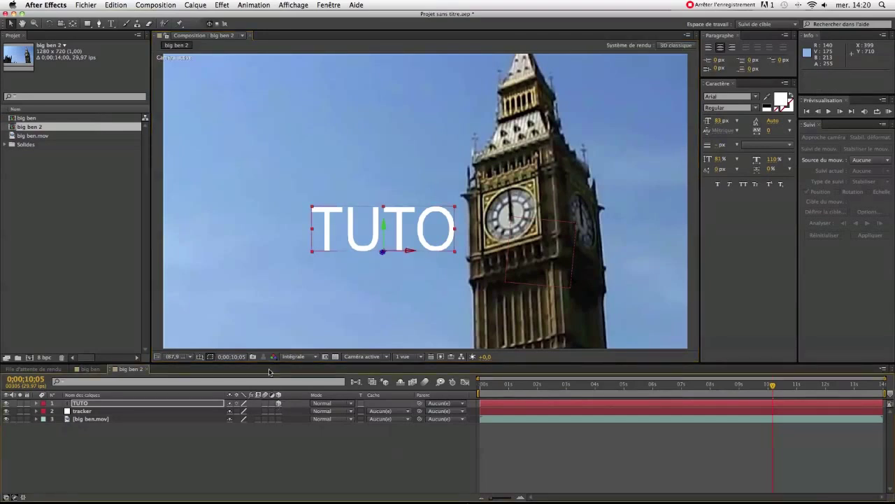
{"action": "left_click", "coordinate": [49, 23]}
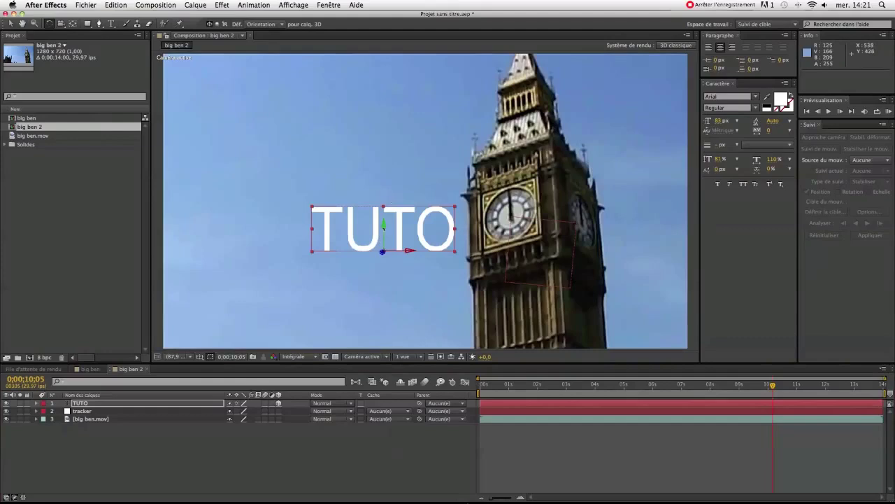
{"action": "mouse_move", "coordinate": [388, 254]}
{"action": "left_mouse_down"}
{"action": "mouse_move", "coordinate": [410, 255]}
{"action": "mouse_move", "coordinate": [376, 252]}
{"action": "mouse_move", "coordinate": [382, 247]}
{"action": "left_mouse_up"}
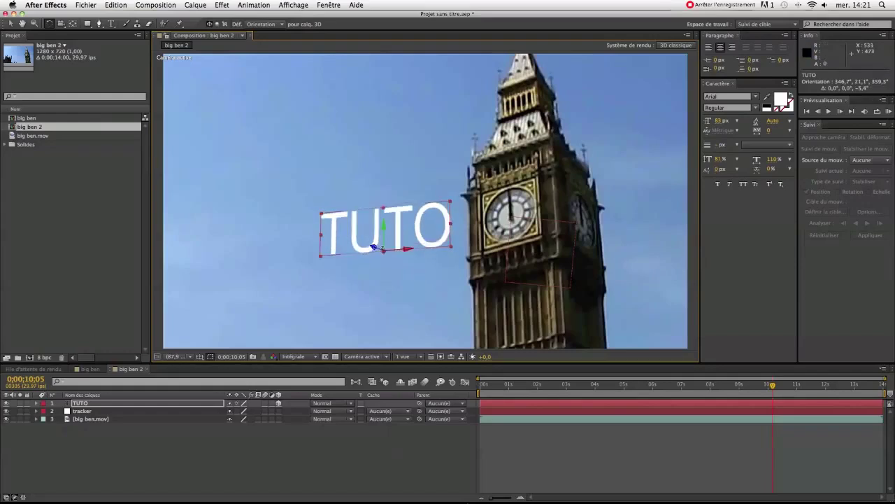
{"action": "key", "text": "v"}
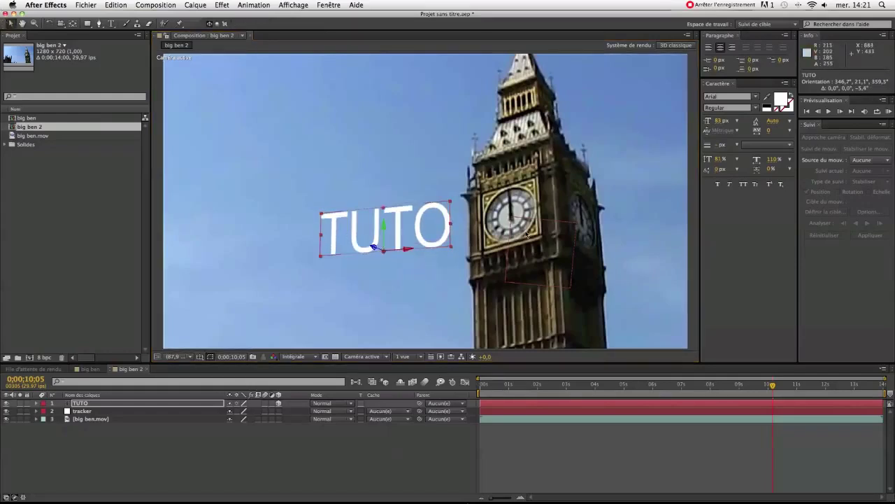
{"action": "left_click_drag", "start_coordinate": [439, 227], "coordinate": [446, 229]}
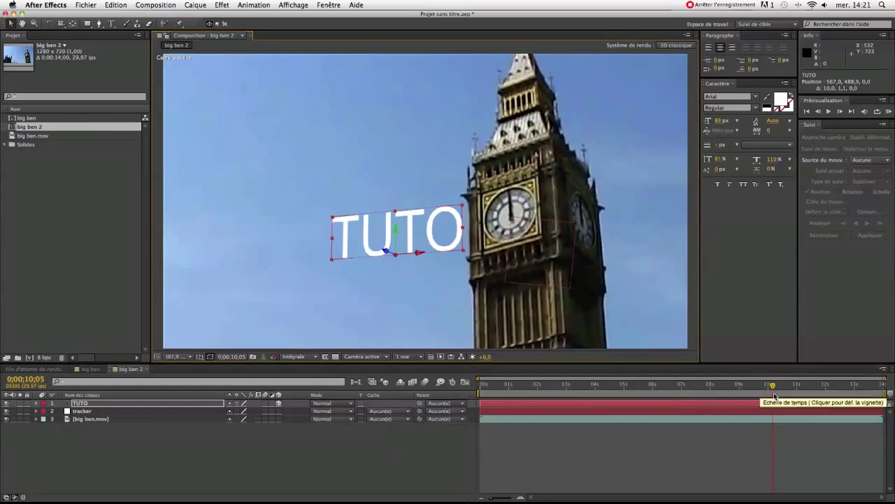
Parent the TUTO layer to the tracker layer at 0;00;10;05
{"action": "left_click_drag", "start_coordinate": [773, 386], "coordinate": [565, 385]}
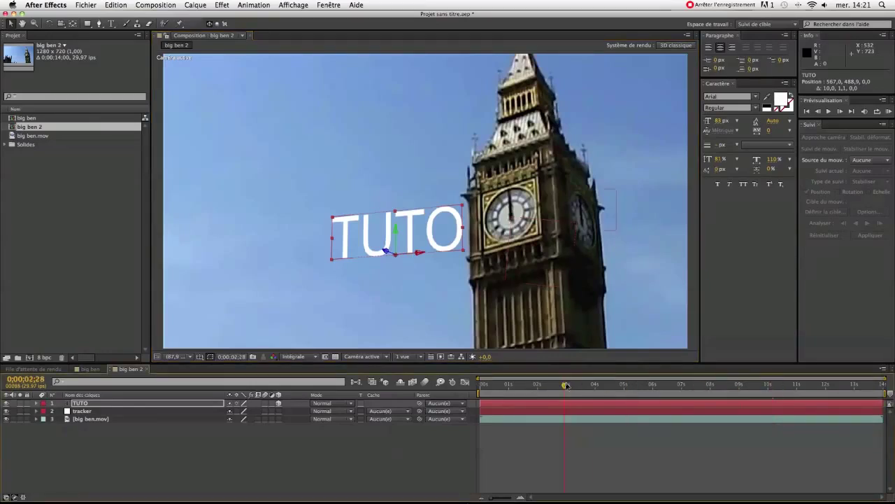
{"action": "left_click_drag", "start_coordinate": [565, 385], "coordinate": [776, 385]}
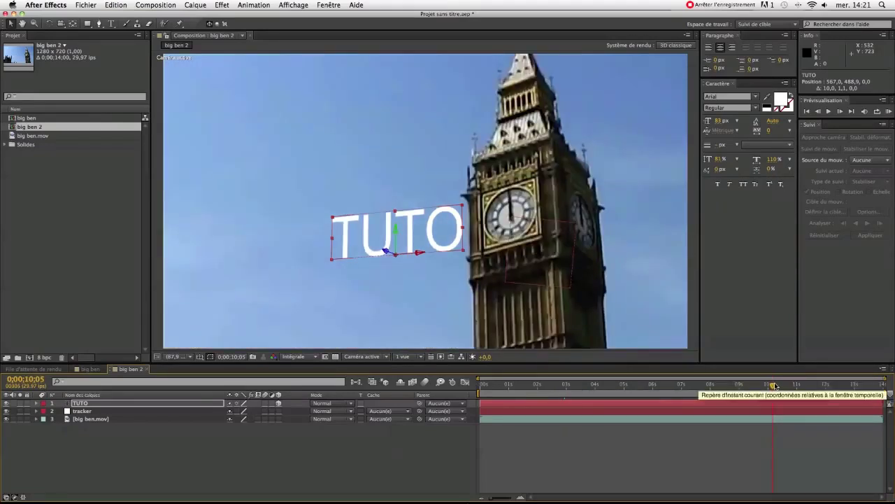
{"action": "left_click", "coordinate": [179, 405]}
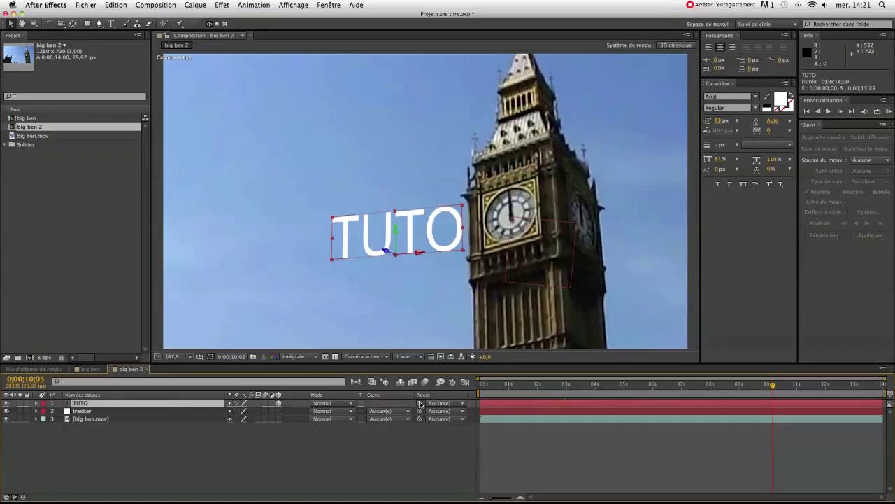
{"action": "left_click_drag", "start_coordinate": [418, 405], "coordinate": [180, 413]}
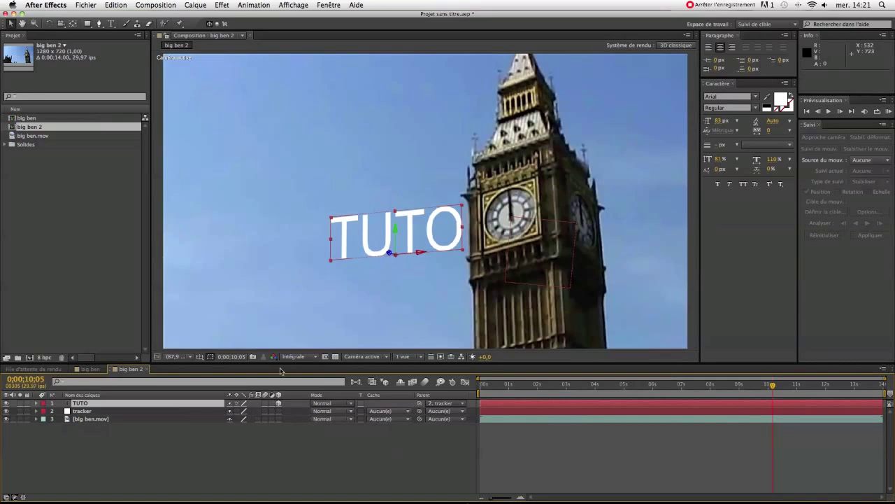
Preview the composition from the first frame to check that the TUTO text follows the tower
{"action": "left_click_drag", "start_coordinate": [773, 389], "coordinate": [332, 342]}
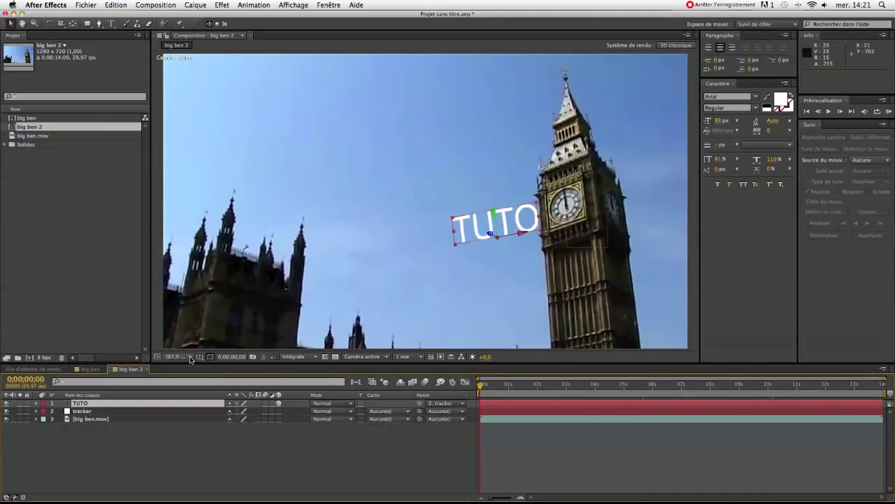
{"action": "left_click", "coordinate": [599, 447]}
{"action": "left_click", "coordinate": [889, 111]}
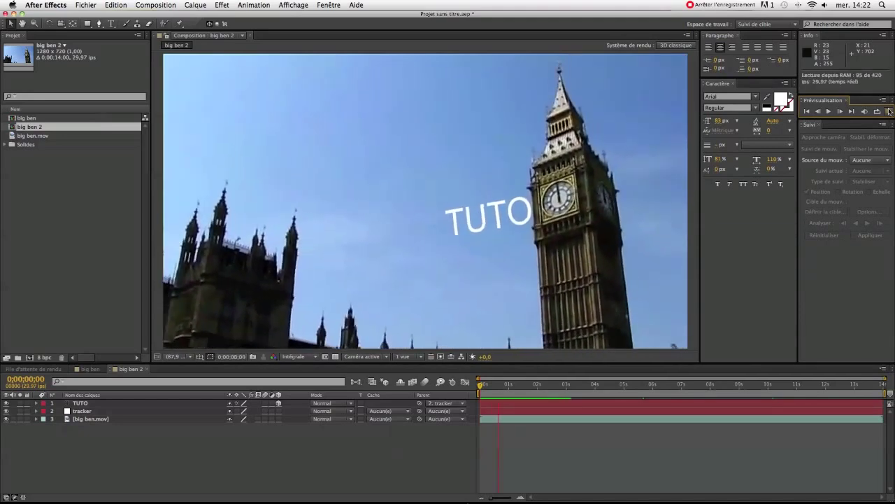
{"action": "left_click", "coordinate": [549, 357]}
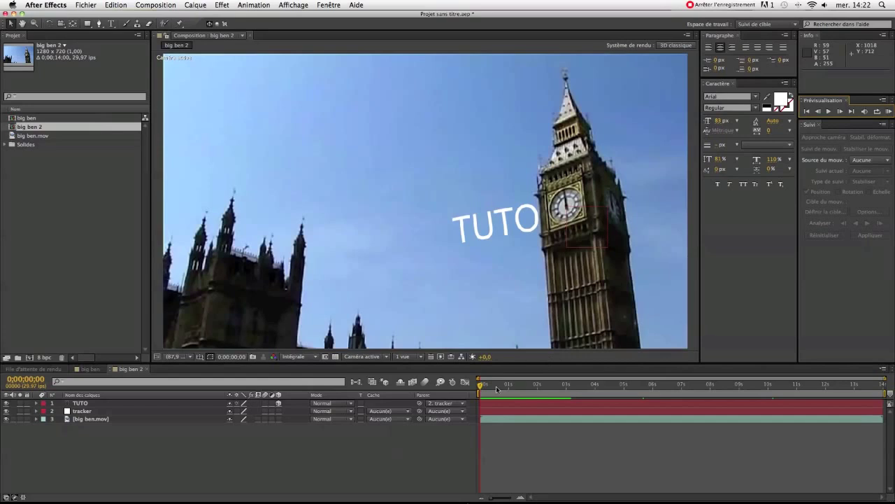
Limit the work area to start at 0;00;06;07 and end shortly before 13 seconds, and preview that range
{"action": "left_click_drag", "start_coordinate": [481, 389], "coordinate": [650, 389]}
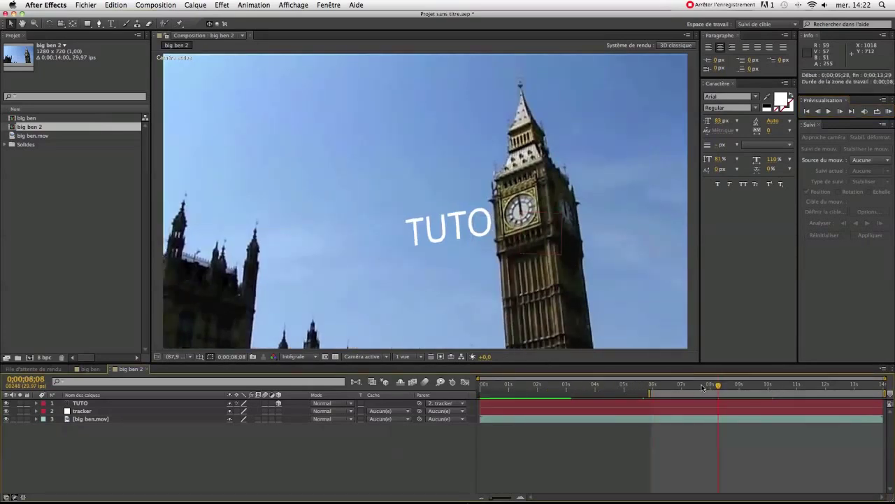
{"action": "left_click_drag", "start_coordinate": [651, 390], "coordinate": [658, 392]}
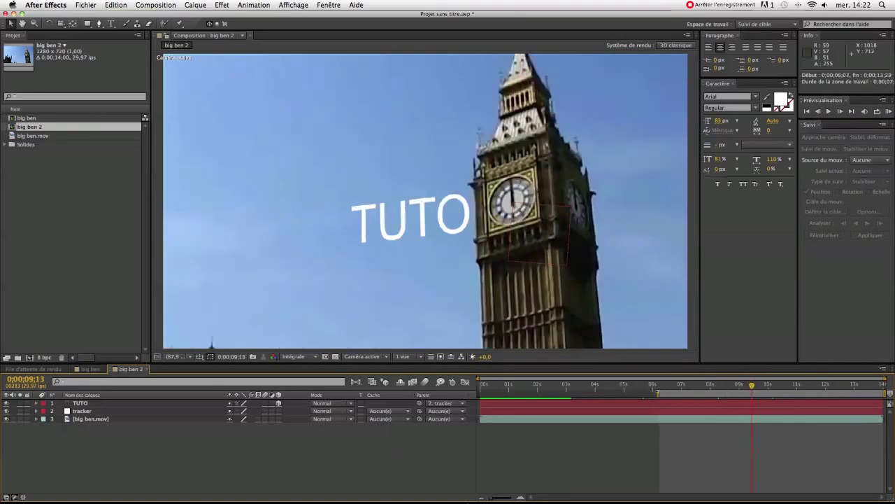
{"action": "left_click_drag", "start_coordinate": [881, 393], "coordinate": [846, 394]}
{"action": "left_click", "coordinate": [888, 111]}
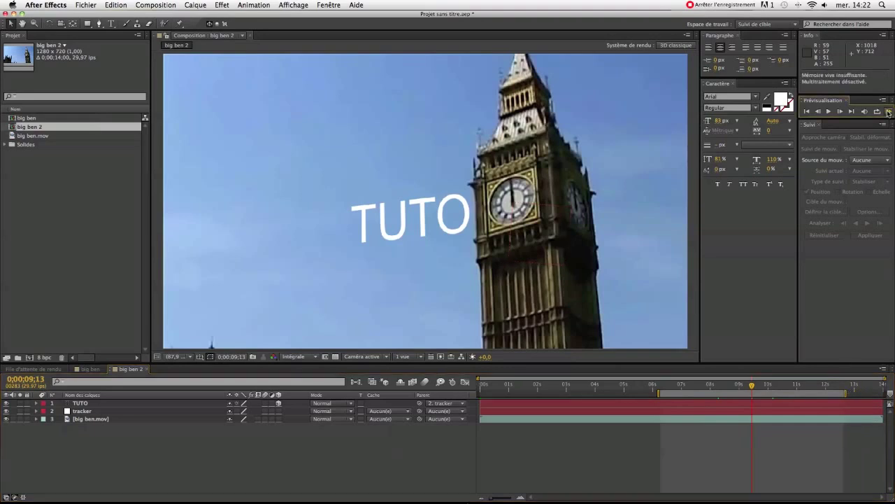